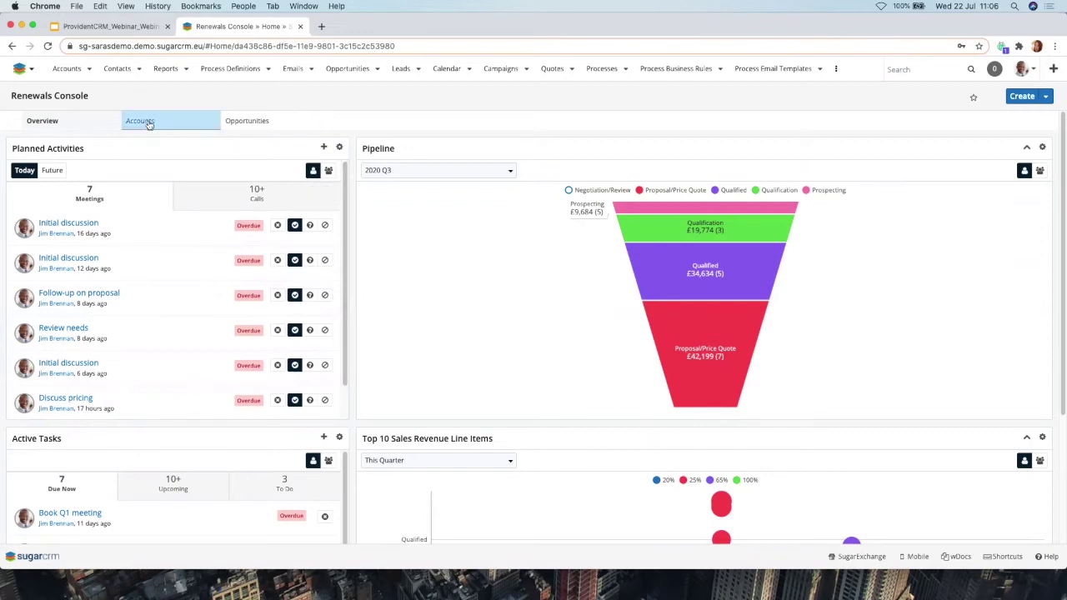
Browse the Renewals Console accounts list and open the Provident CRM account, briefly switching to Tracker Com LP for comparison
click(163, 123)
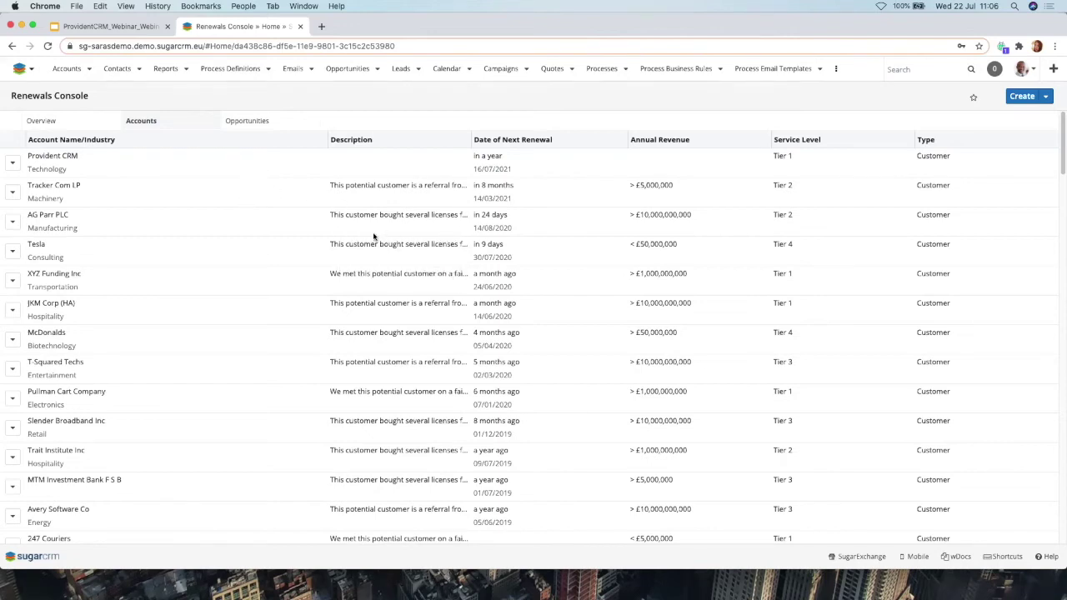
scroll(946, 308, down, 3)
scroll(952, 380, up, 3)
click(415, 164)
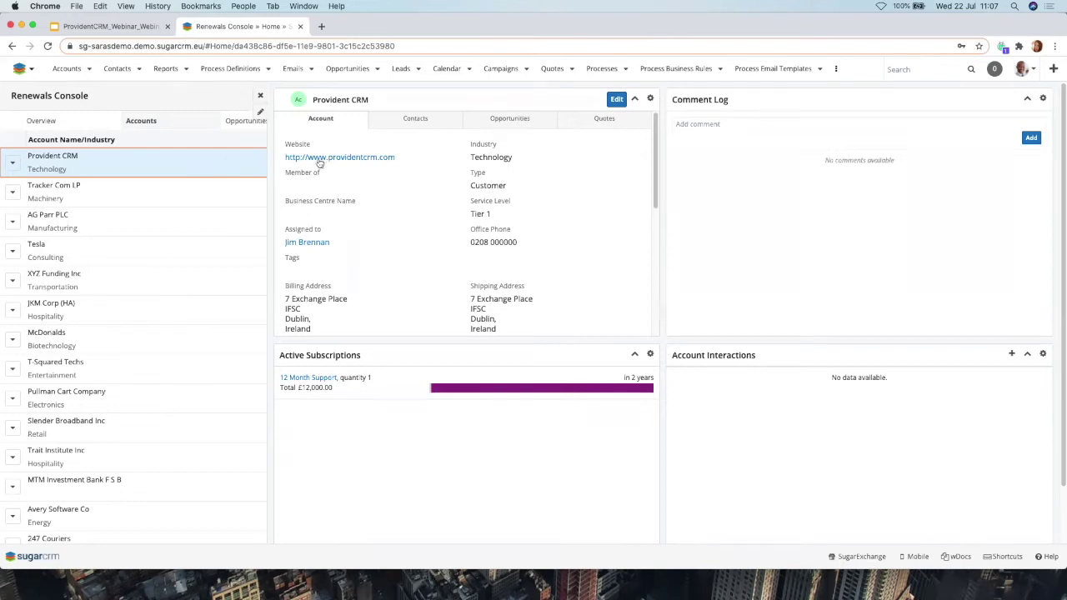
click(151, 191)
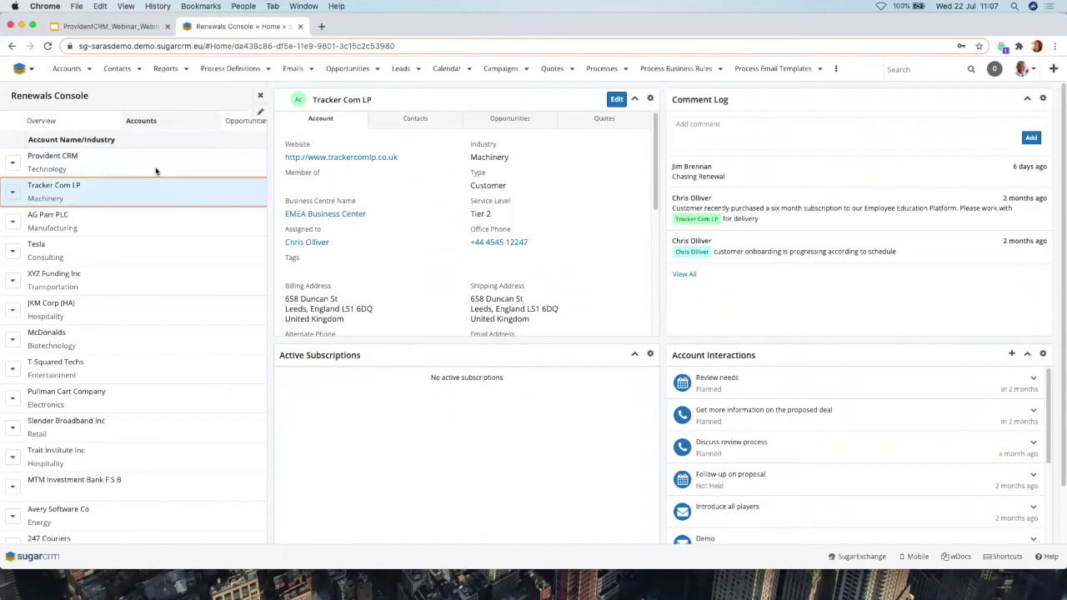
click(162, 171)
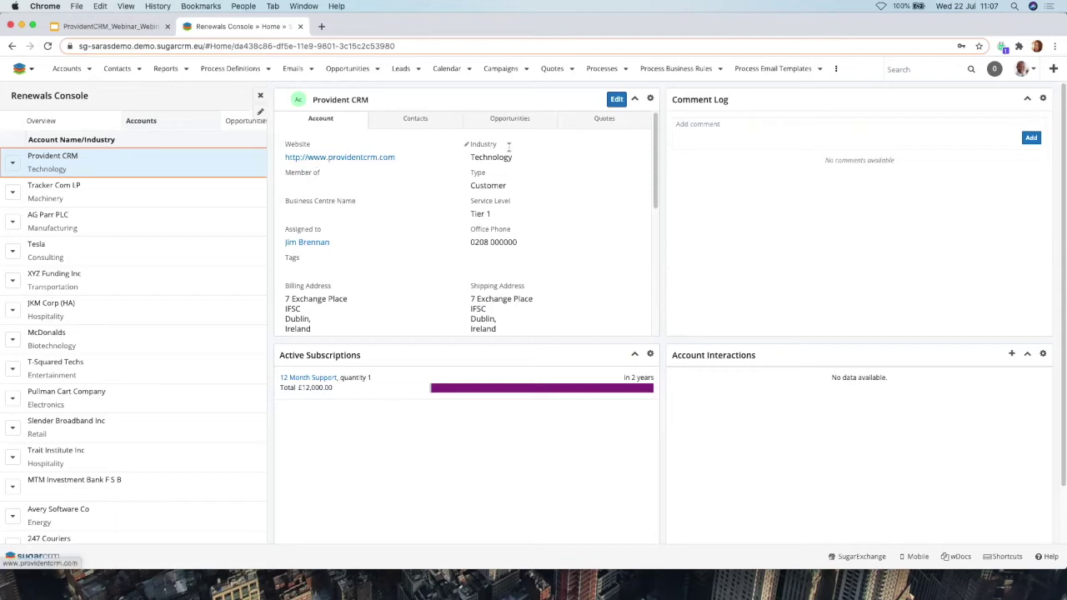
Review Provident CRM's account details, contacts, opportunities and quotes, and return to the account details
scroll(450, 250, down, 4)
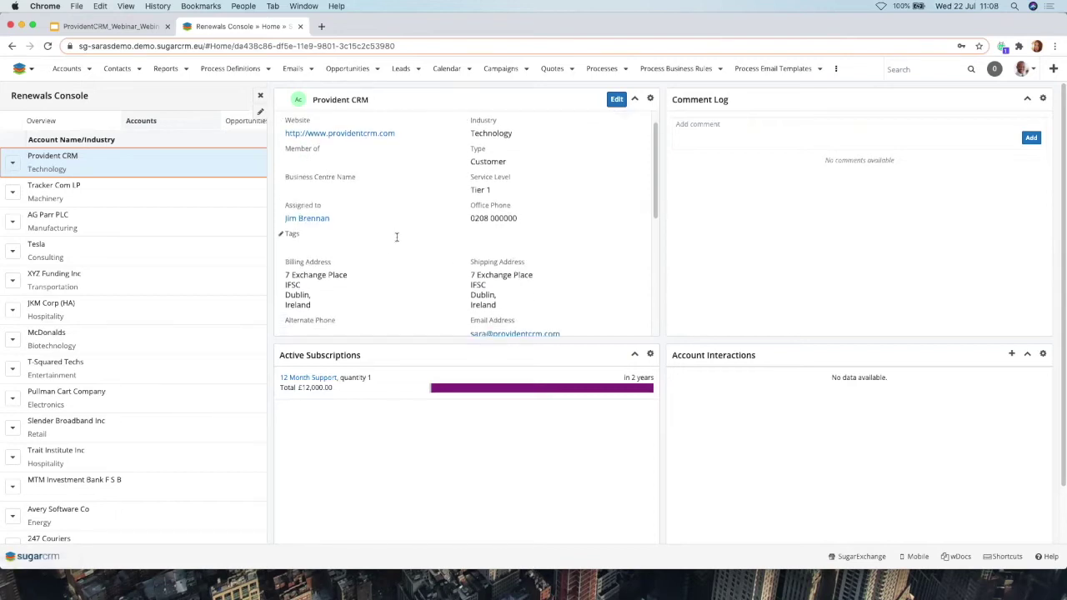
scroll(383, 266, down, 10)
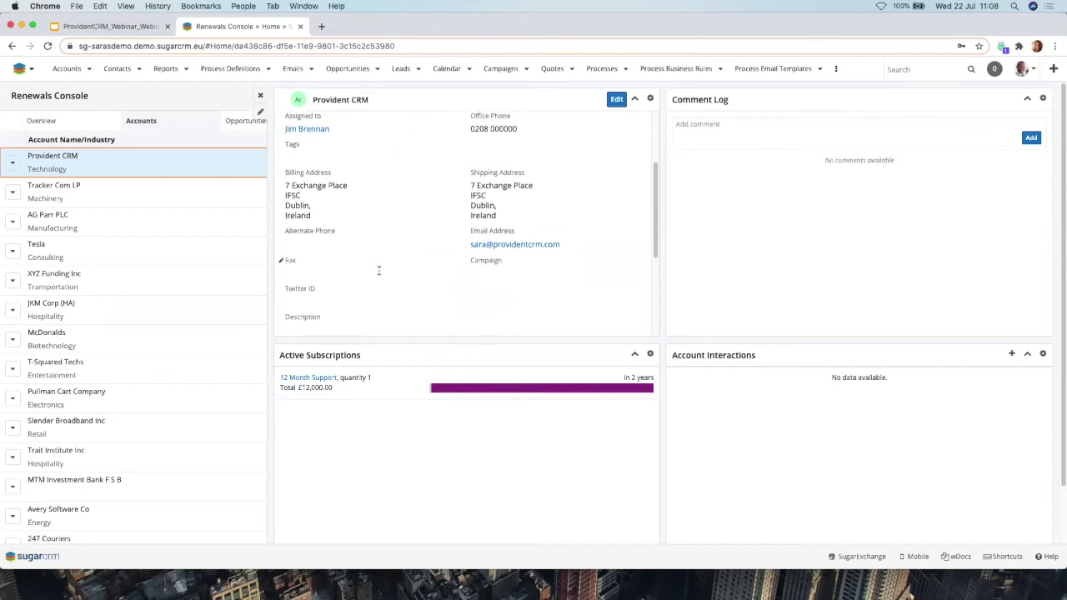
scroll(322, 284, up, 15)
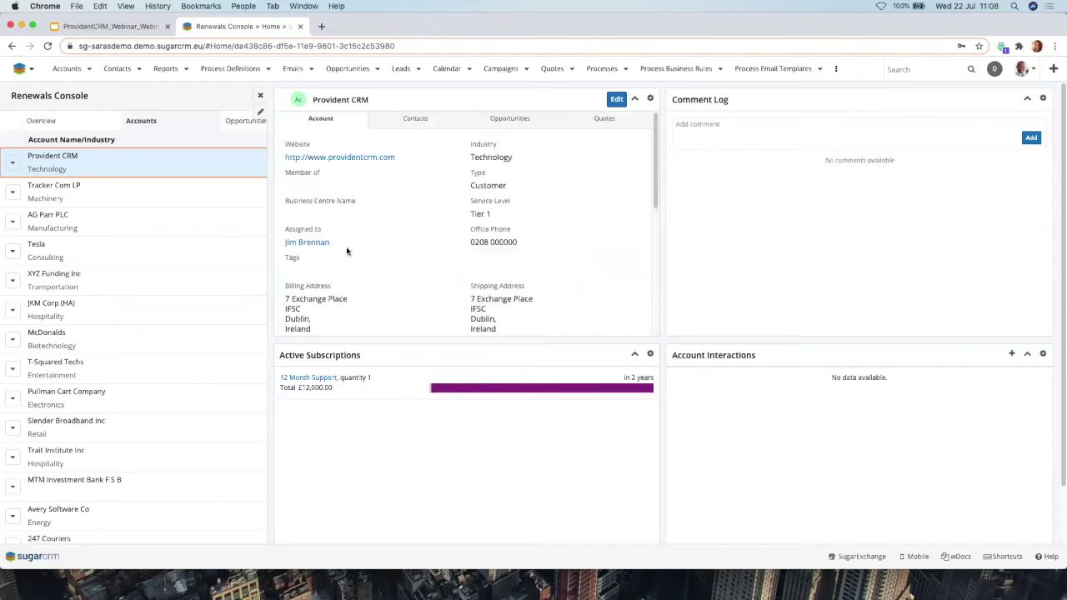
click(404, 123)
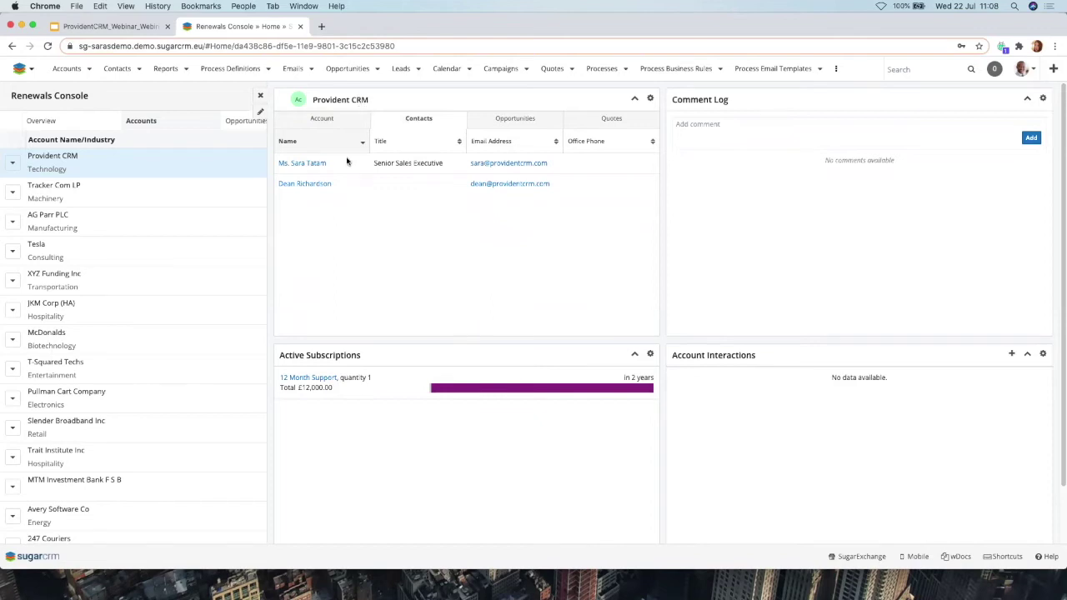
click(525, 118)
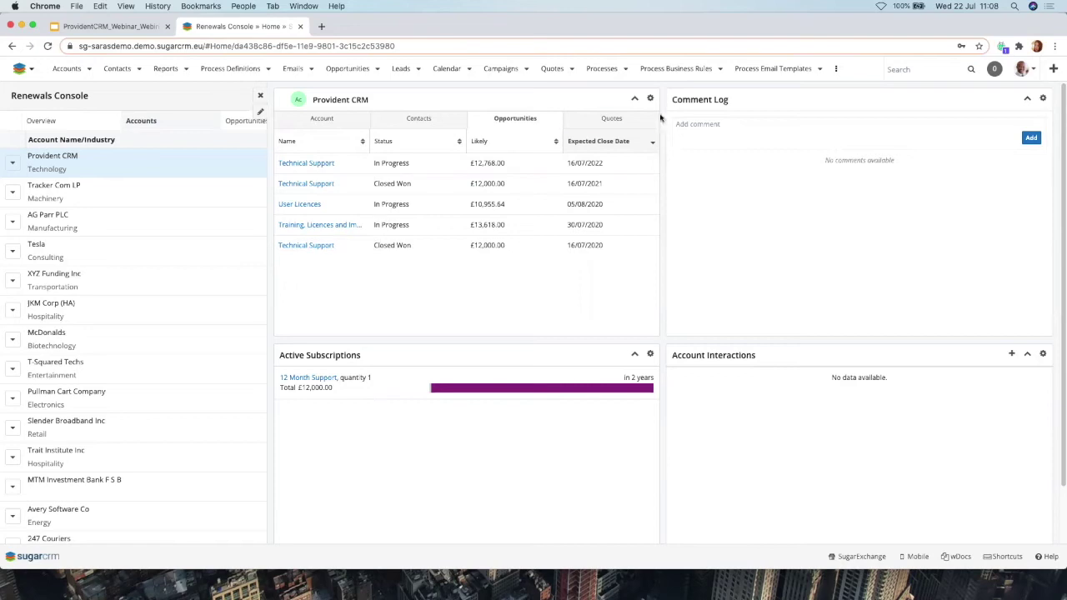
click(597, 122)
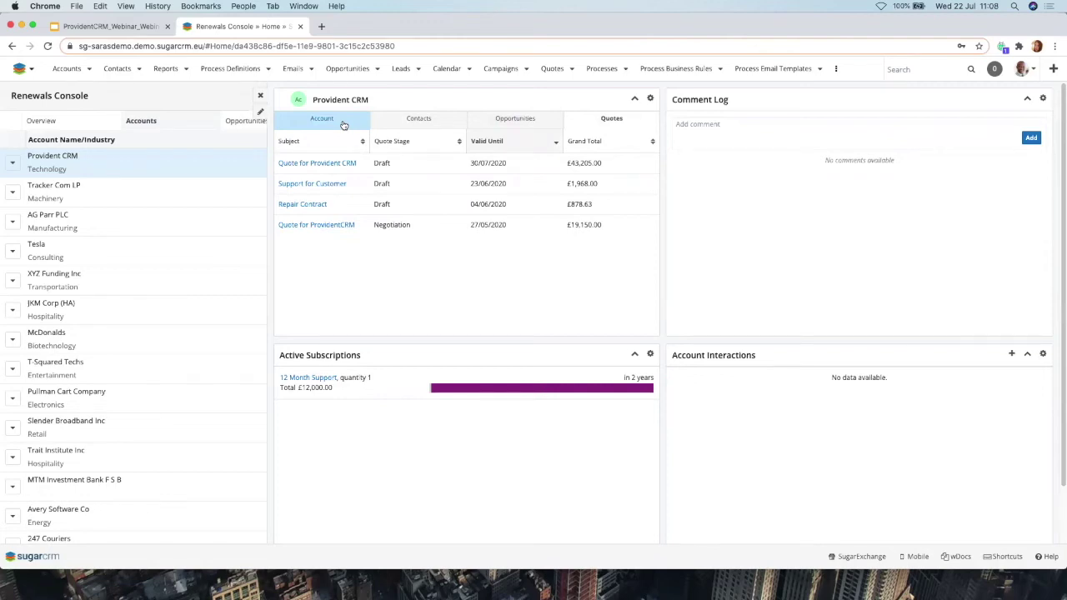
click(343, 124)
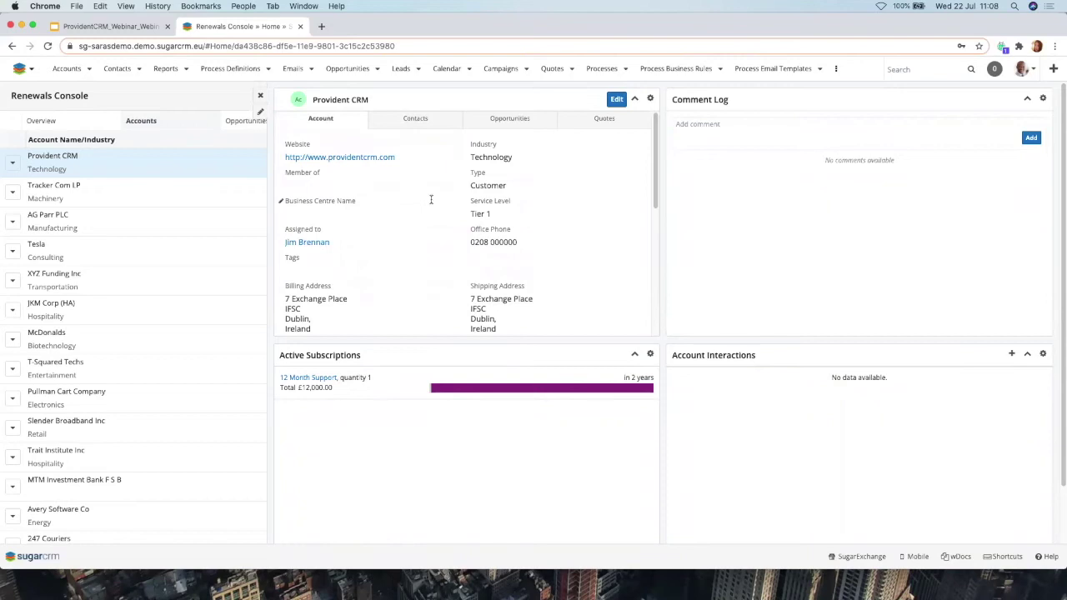
Add the comment "Chase renewal" to Provident CRM's comment log
click(905, 127)
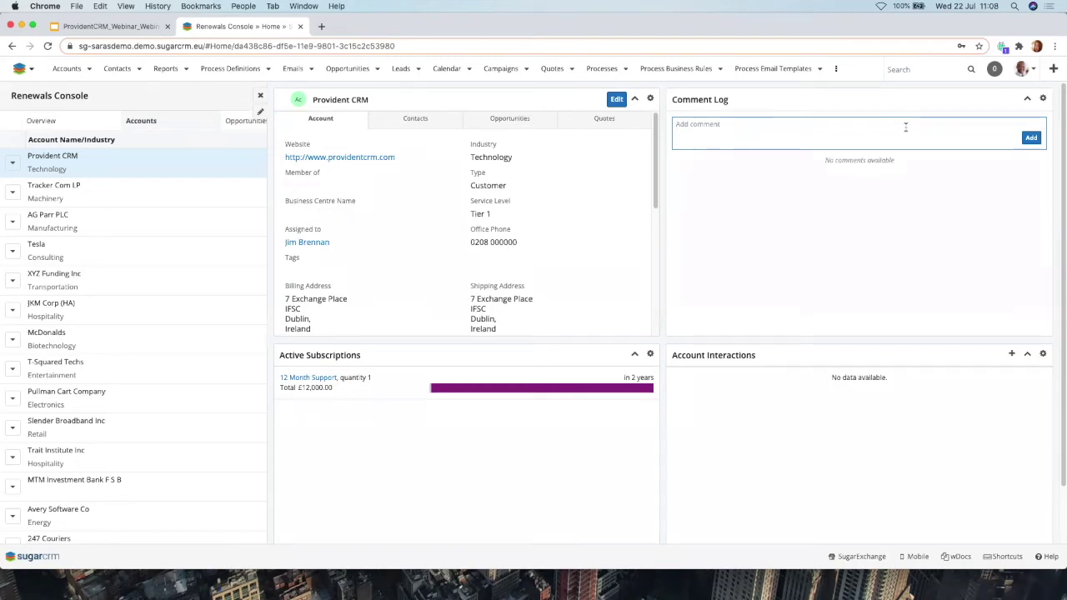
text(Chase renewal)
click(1030, 138)
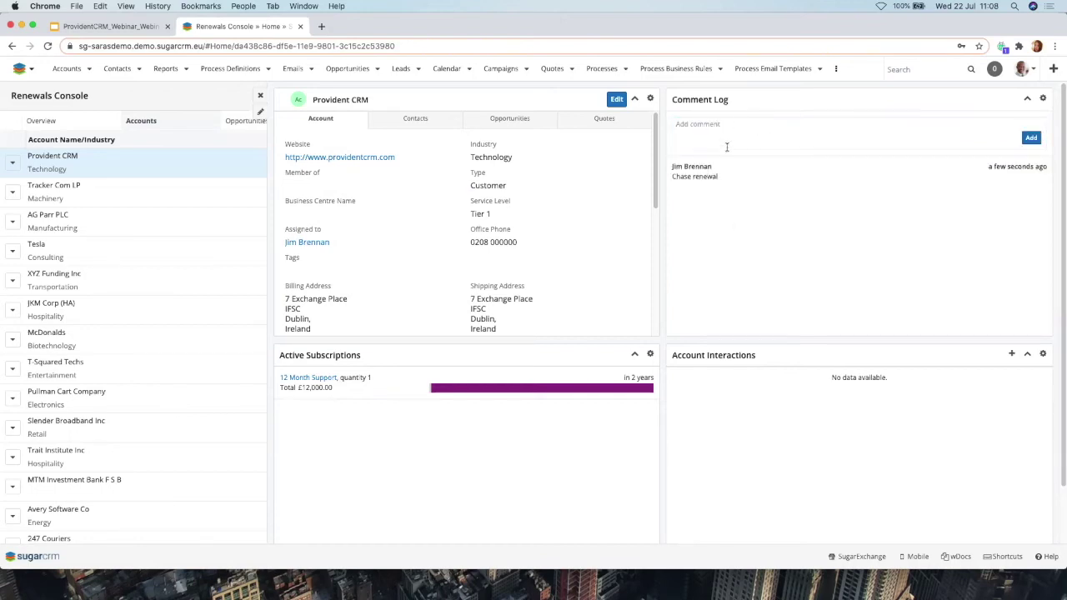
Check the dates of Provident CRM's active subscription, and open the Tesla account to examine its active subscriptions
scroll(542, 300, down, 1)
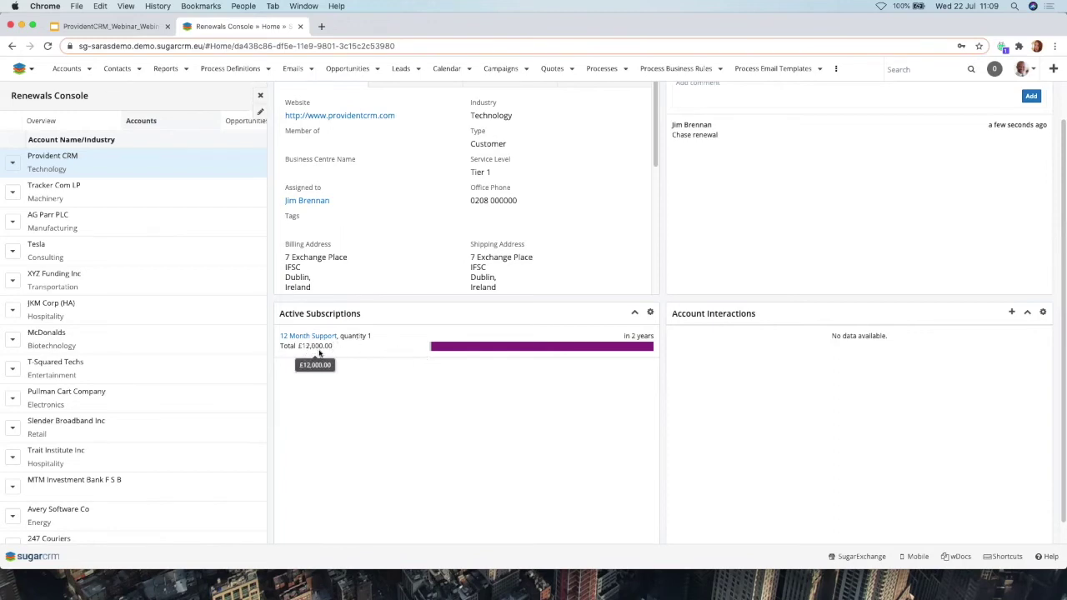
mouse_move(444, 354)
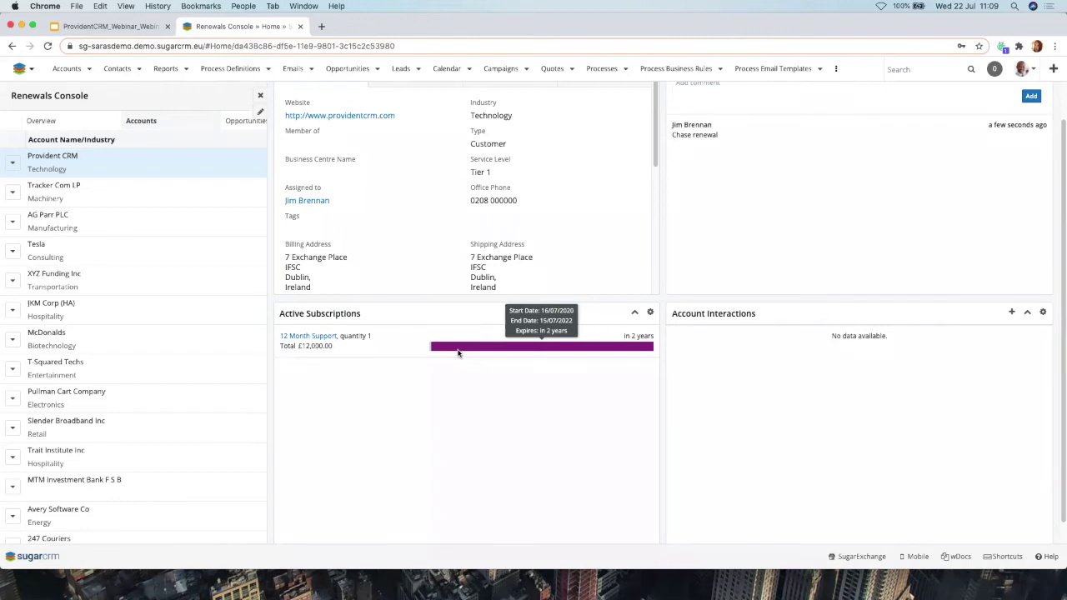
click(126, 197)
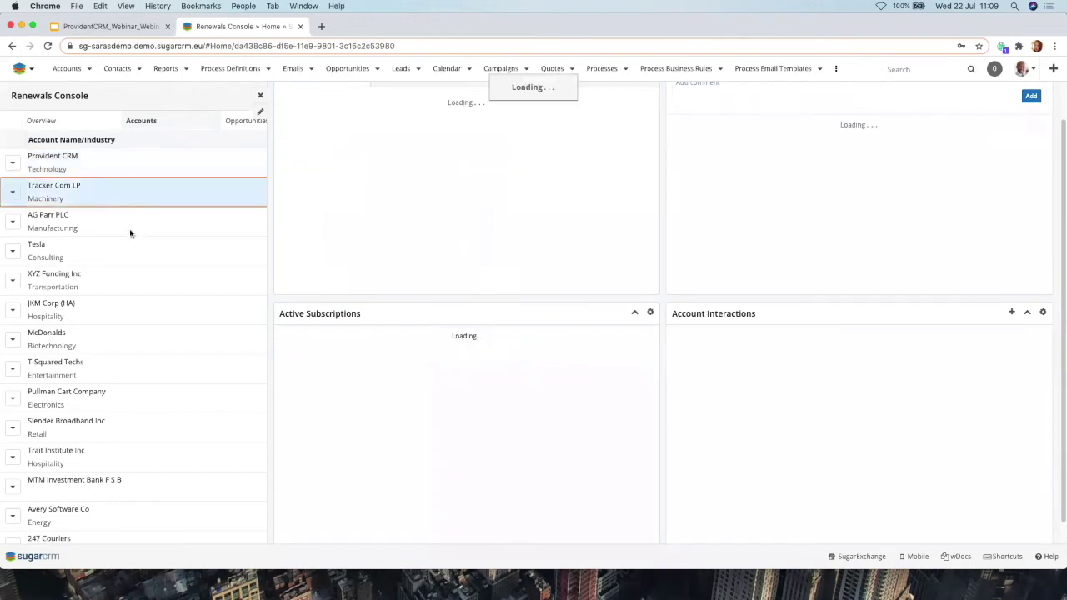
click(130, 230)
click(128, 260)
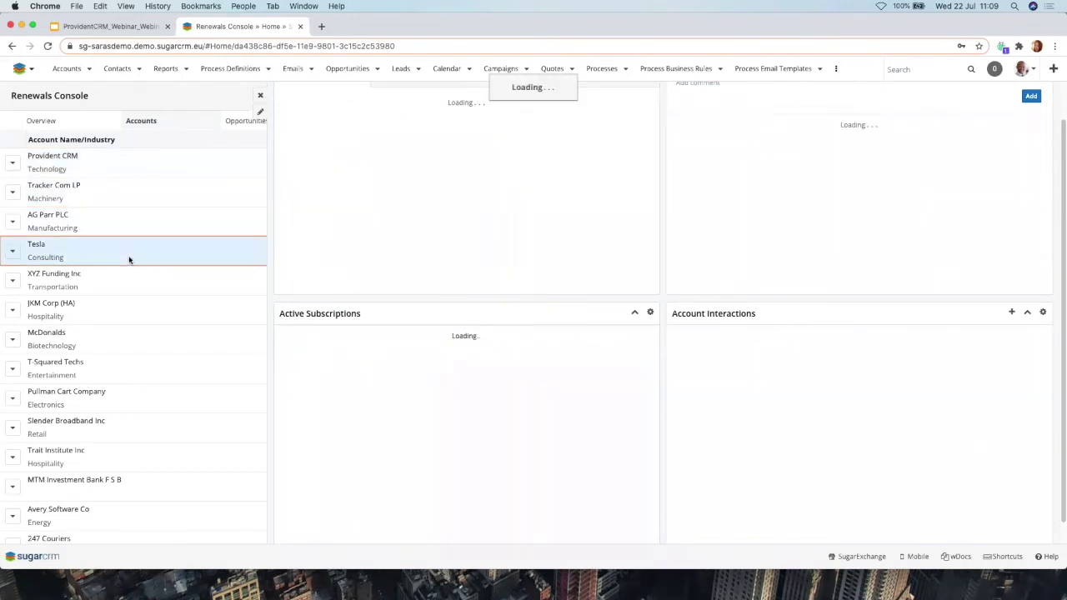
mouse_move(461, 377)
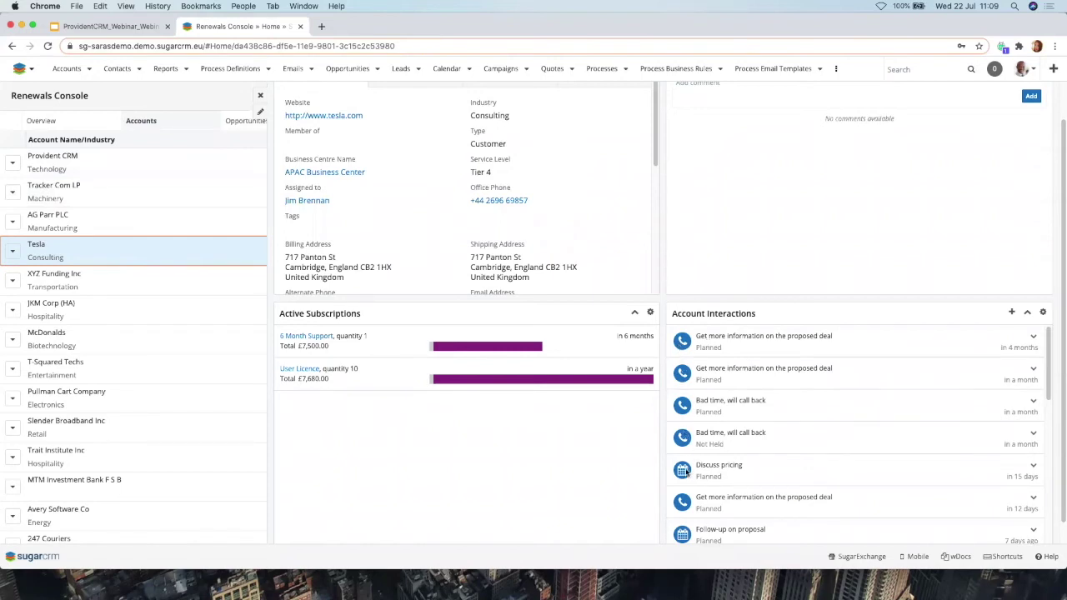
scroll(684, 472, down, 3)
click(745, 470)
scroll(741, 484, down, 2)
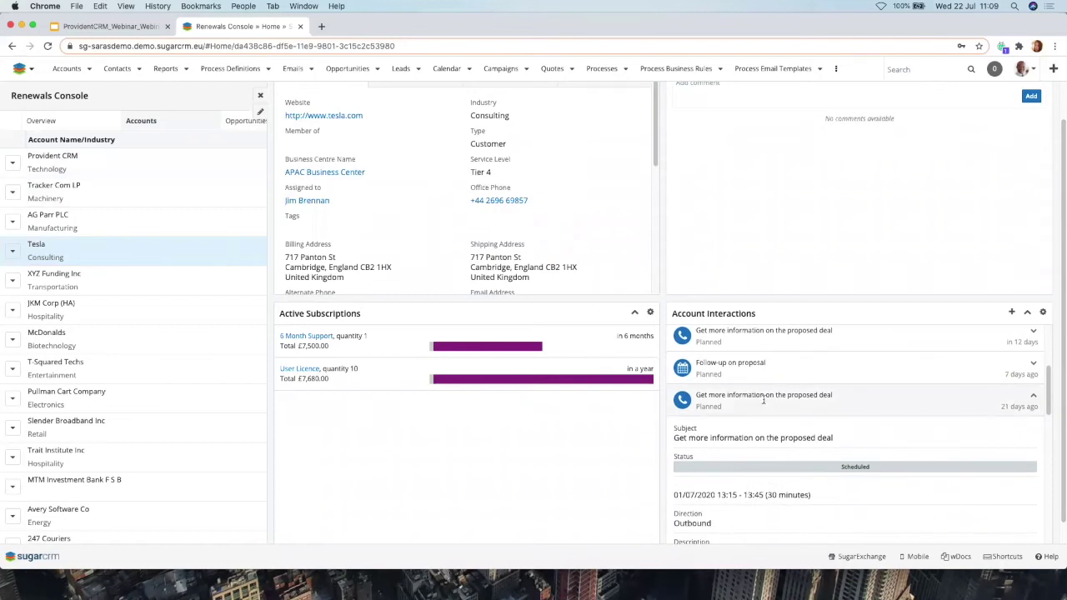
click(762, 400)
scroll(735, 385, up, 2)
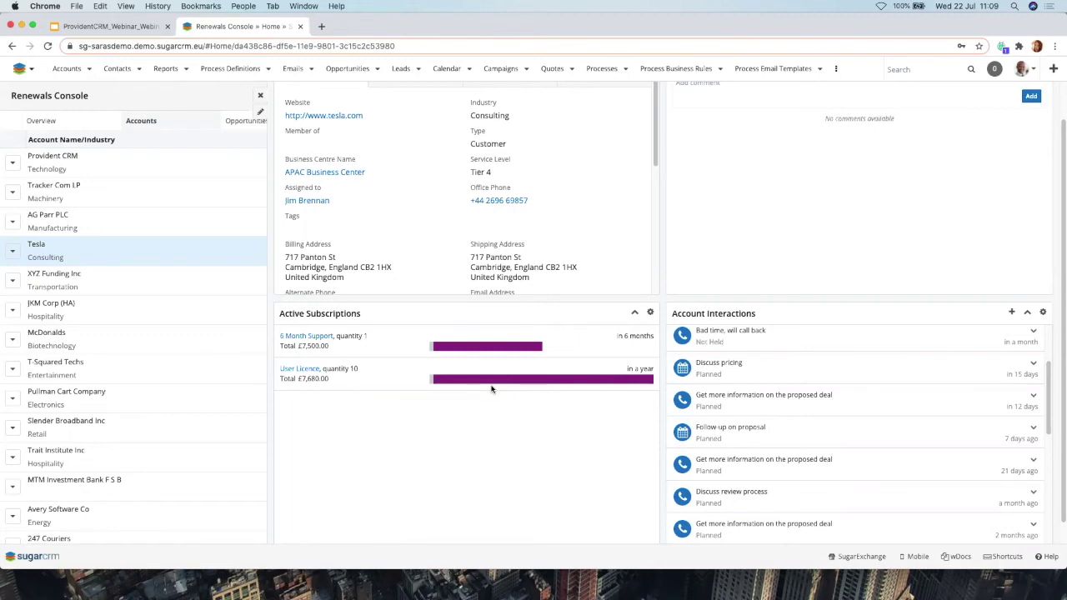
scroll(491, 388, up, 1)
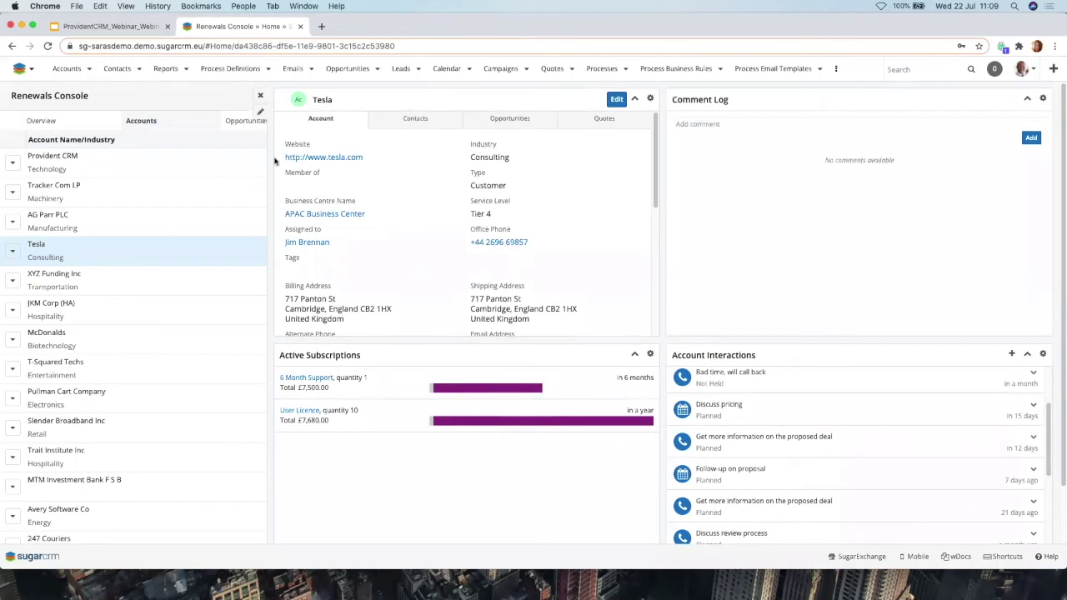
Close the Tesla account overview and browse the console's opportunities list by stage and expected close date
click(260, 95)
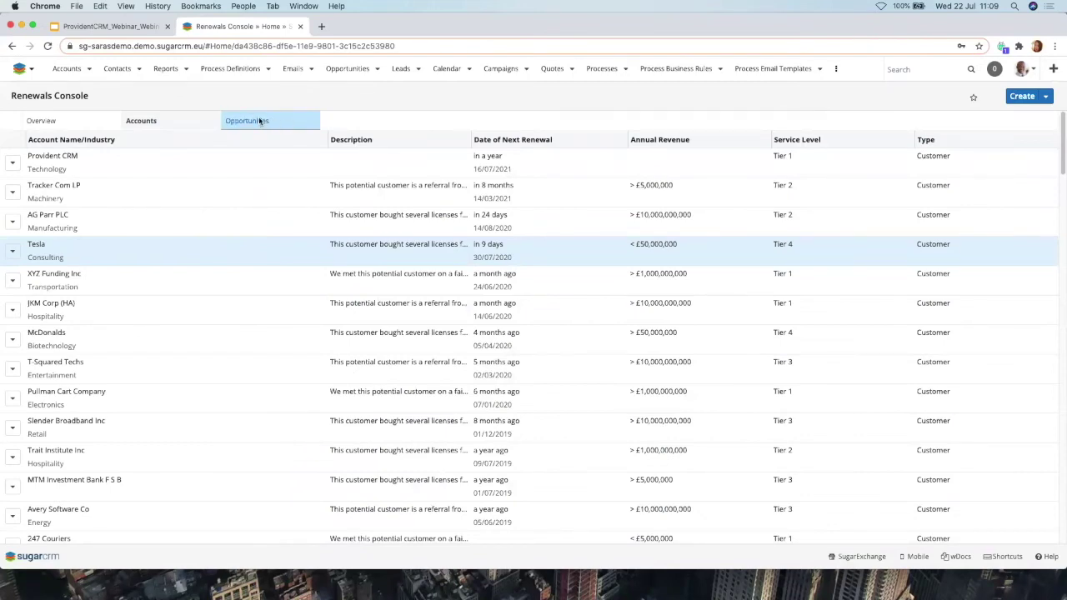
click(259, 121)
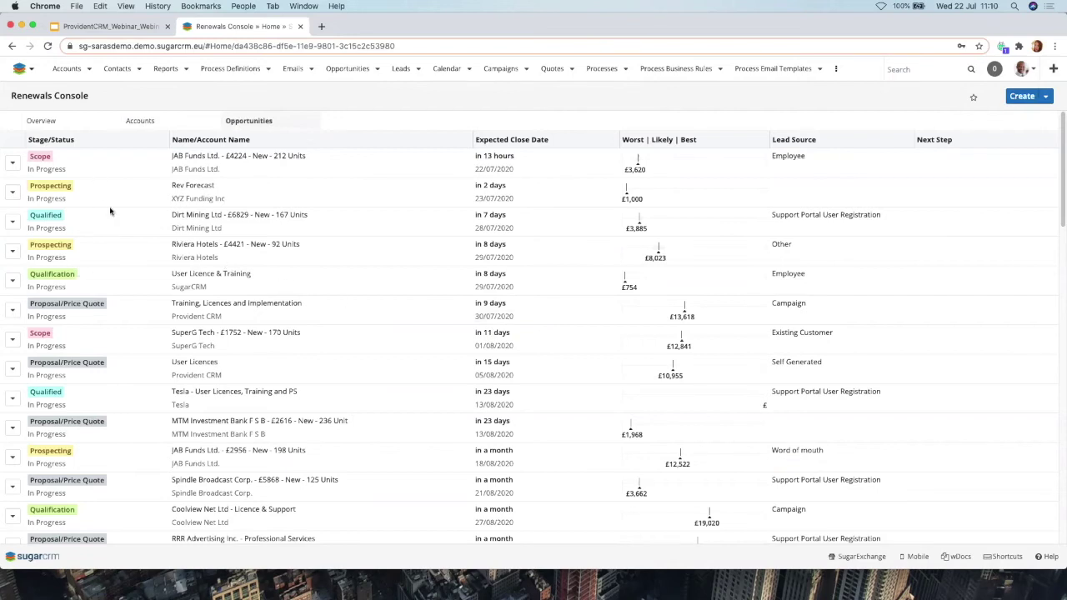
scroll(147, 262, down, 2)
scroll(155, 281, up, 2)
scroll(154, 282, down, 2)
scroll(154, 282, up, 2)
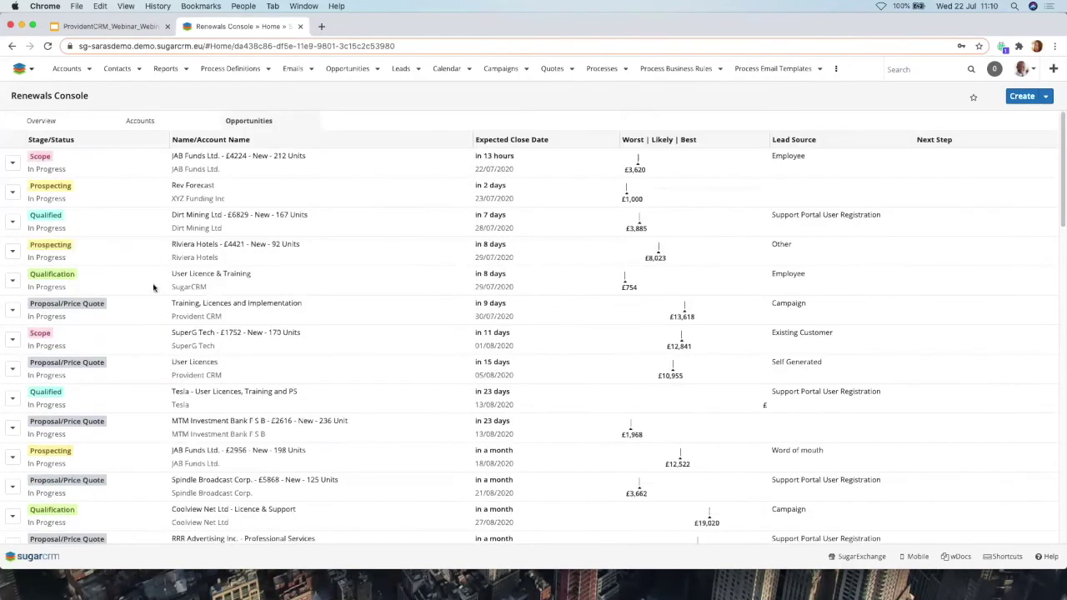
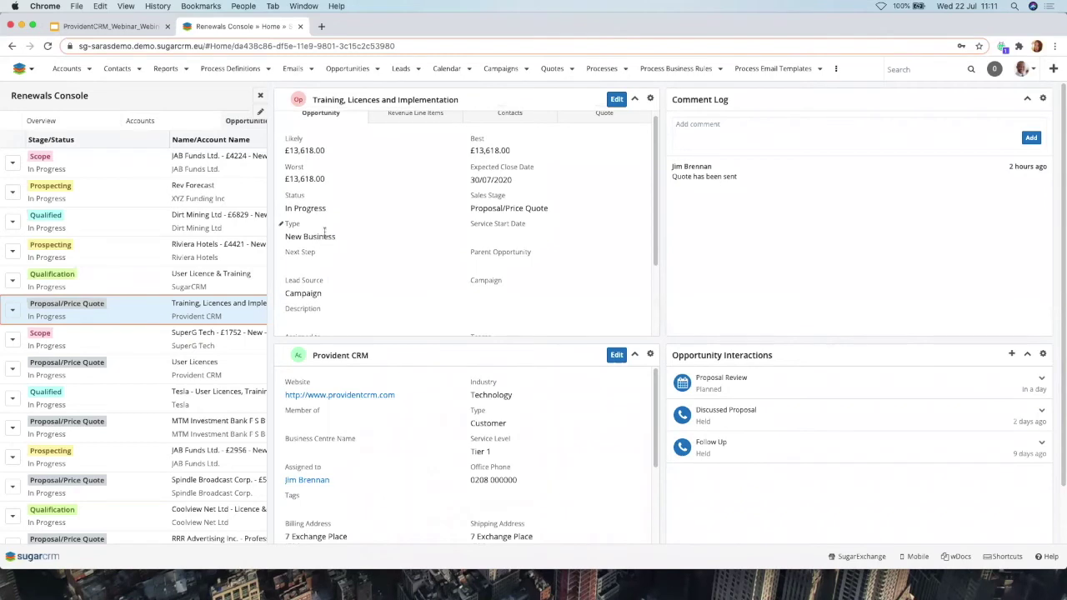
Review the details, revenue line items, contacts and quote of the "Training, Licences and Implementation" opportunity
scroll(319, 232, down, 3)
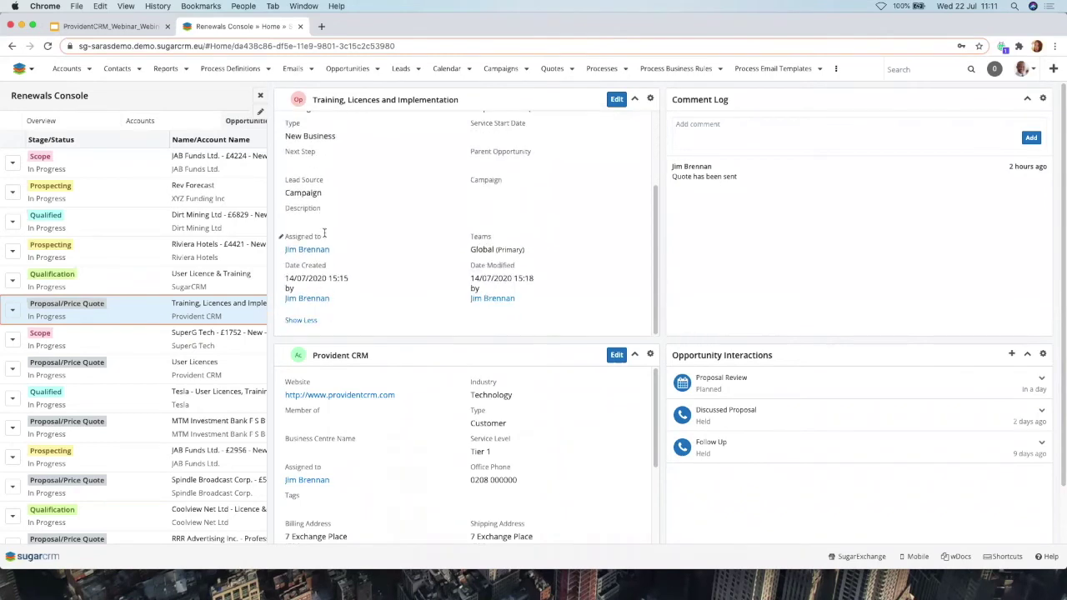
scroll(375, 214, up, 4)
click(408, 127)
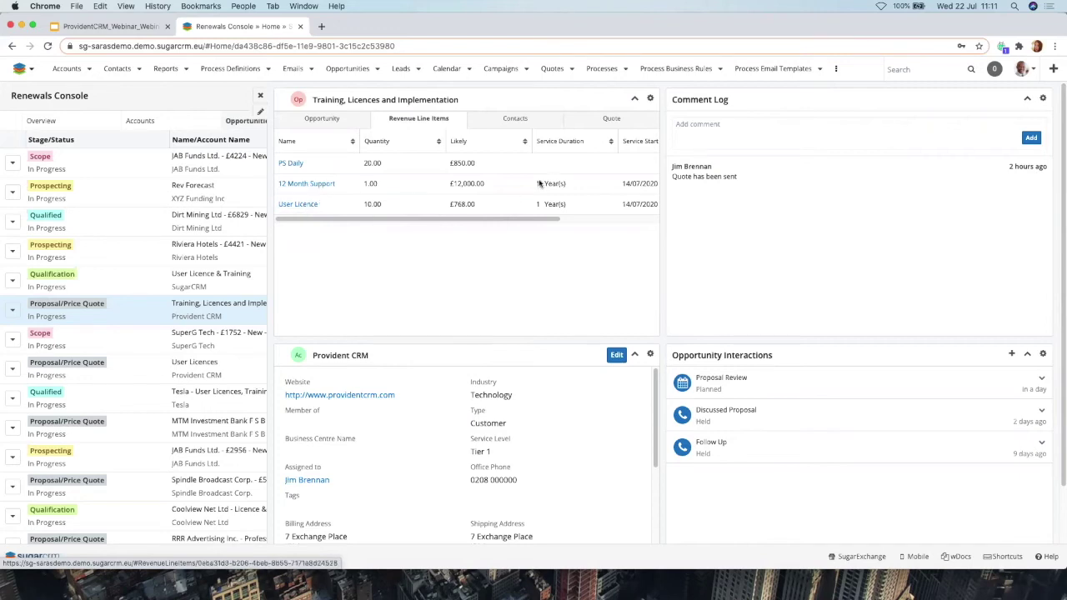
drag(543, 218, 491, 228)
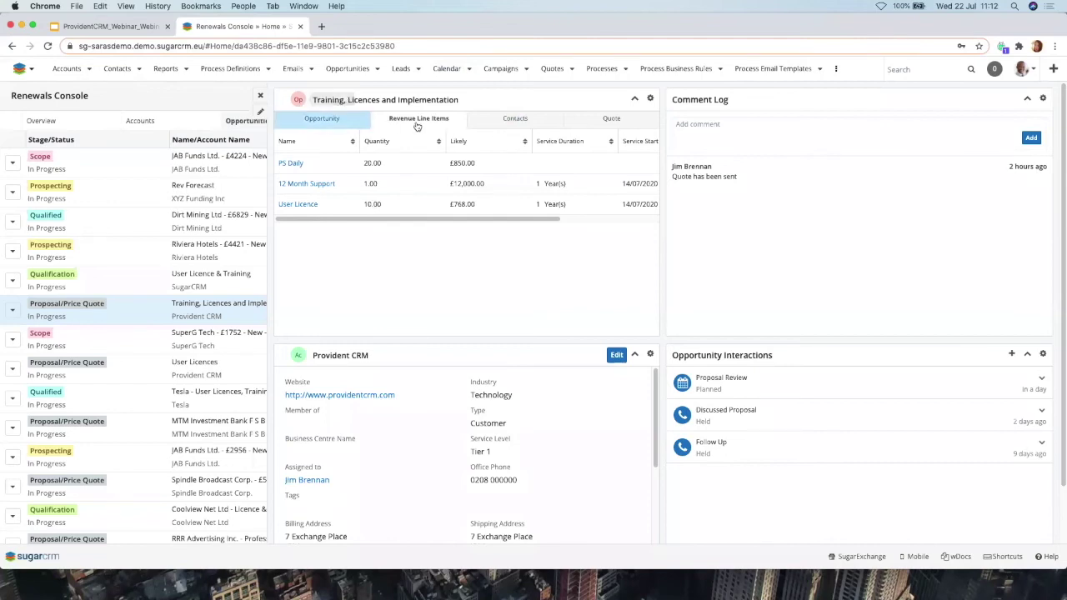
click(521, 124)
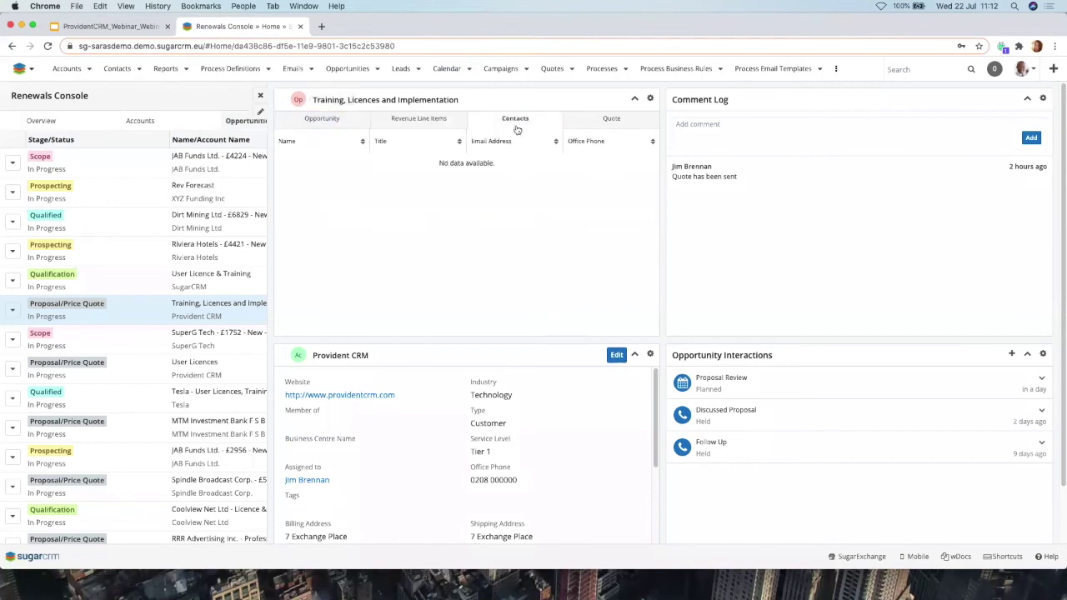
click(607, 120)
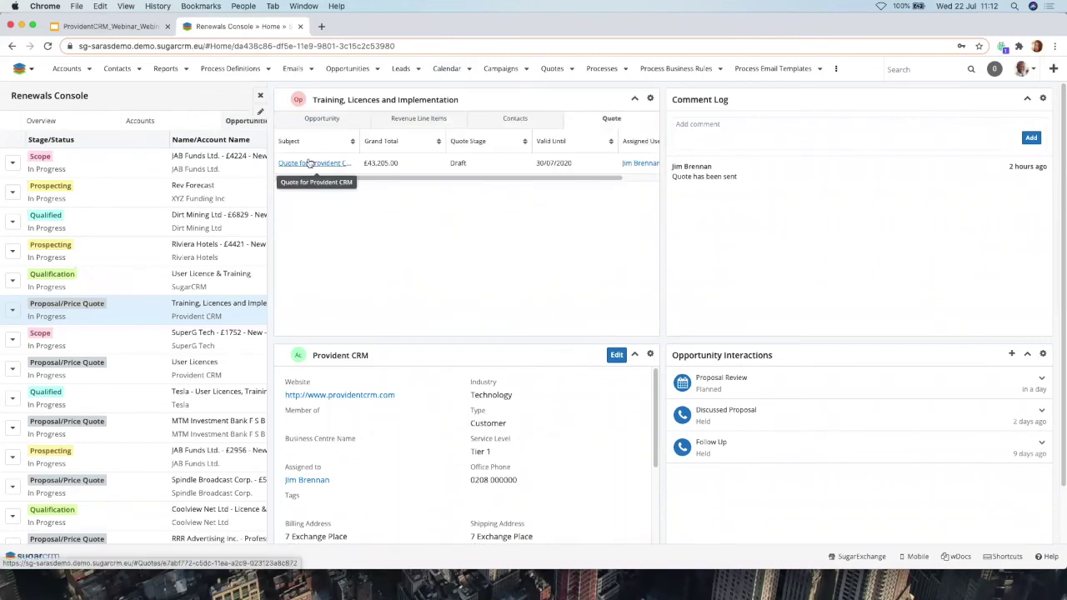
click(333, 120)
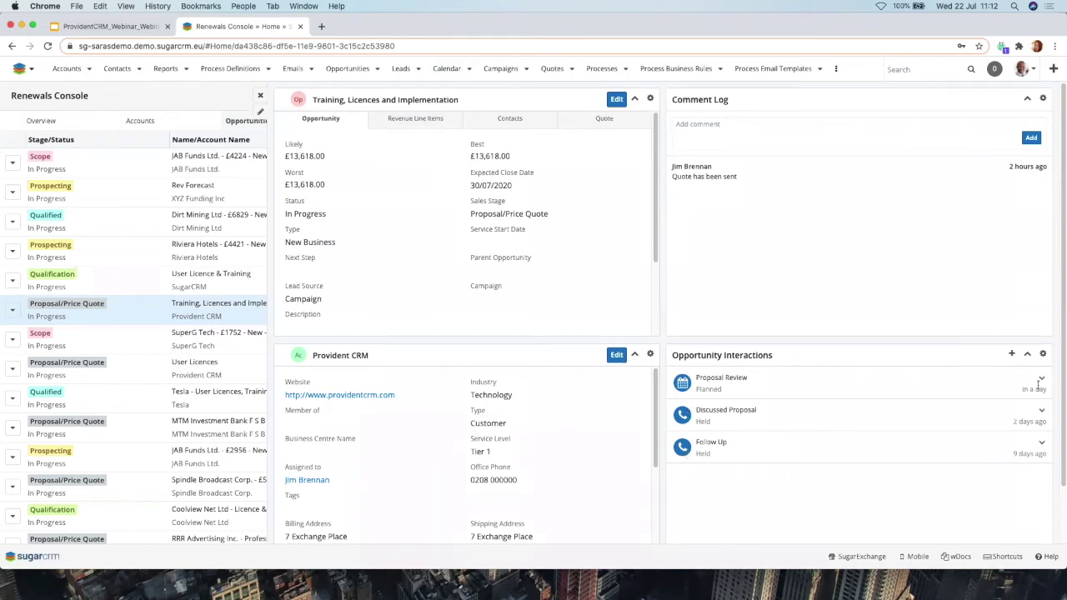
Examine the Provident CRM account details linked to the opportunity, and close the opportunity overview to return to the list
scroll(664, 438, down, 3)
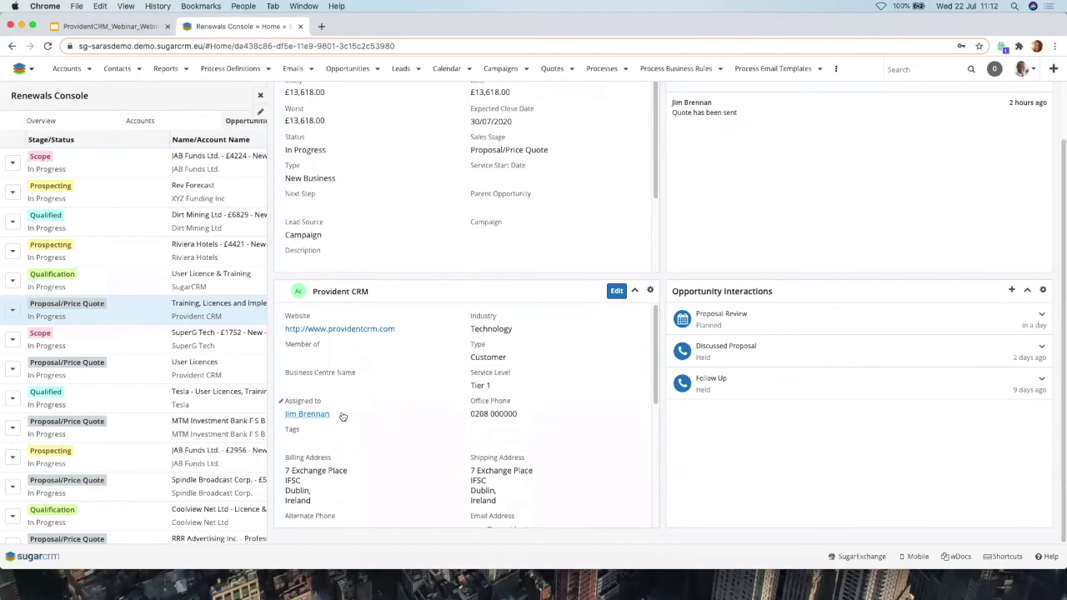
scroll(345, 418, down, 5)
scroll(354, 422, up, 5)
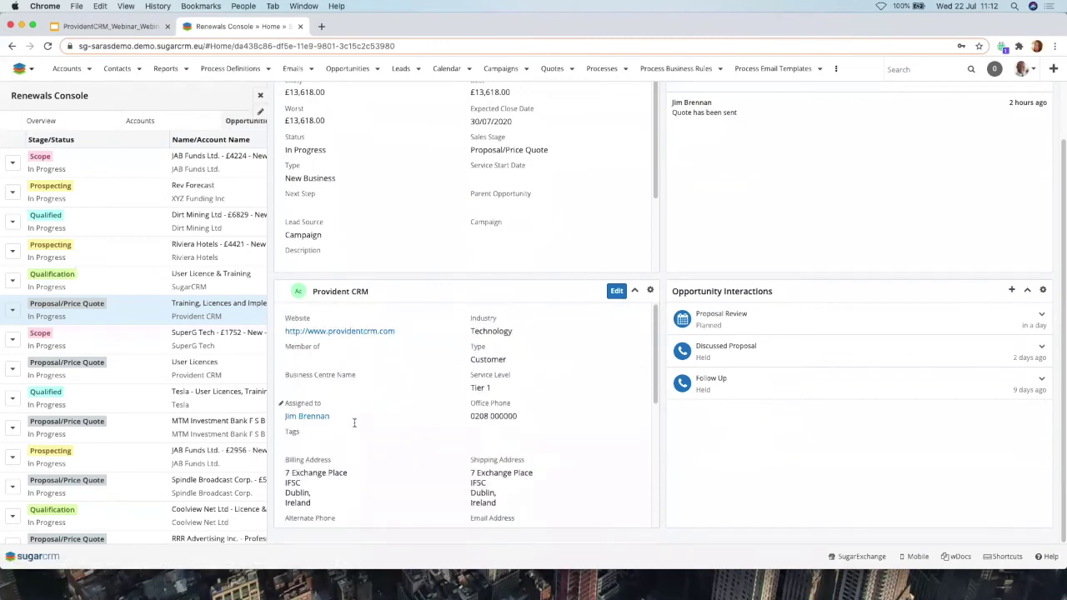
scroll(354, 422, up, 3)
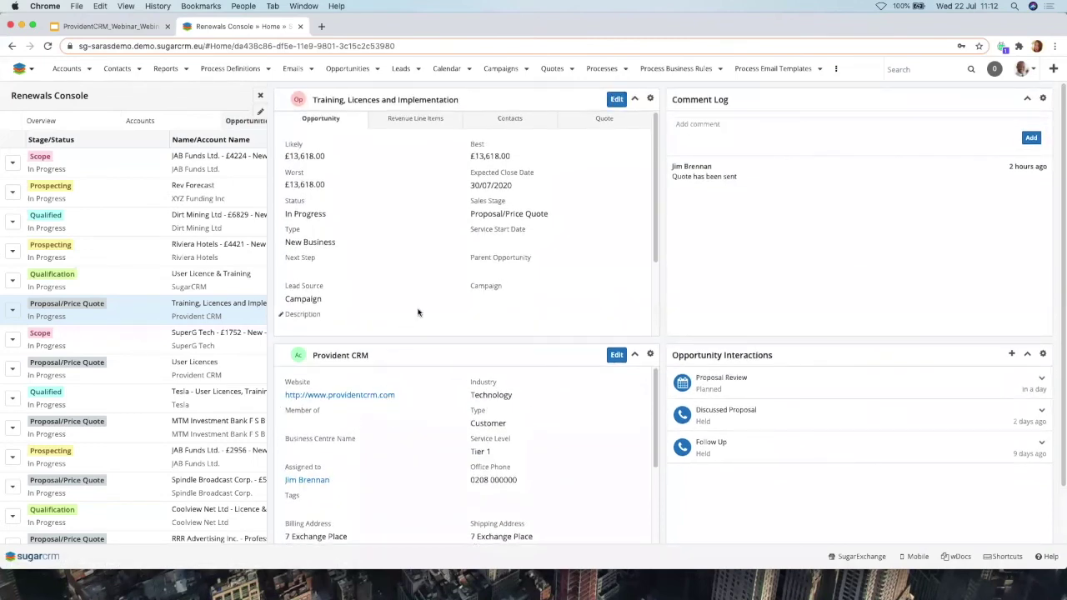
click(260, 98)
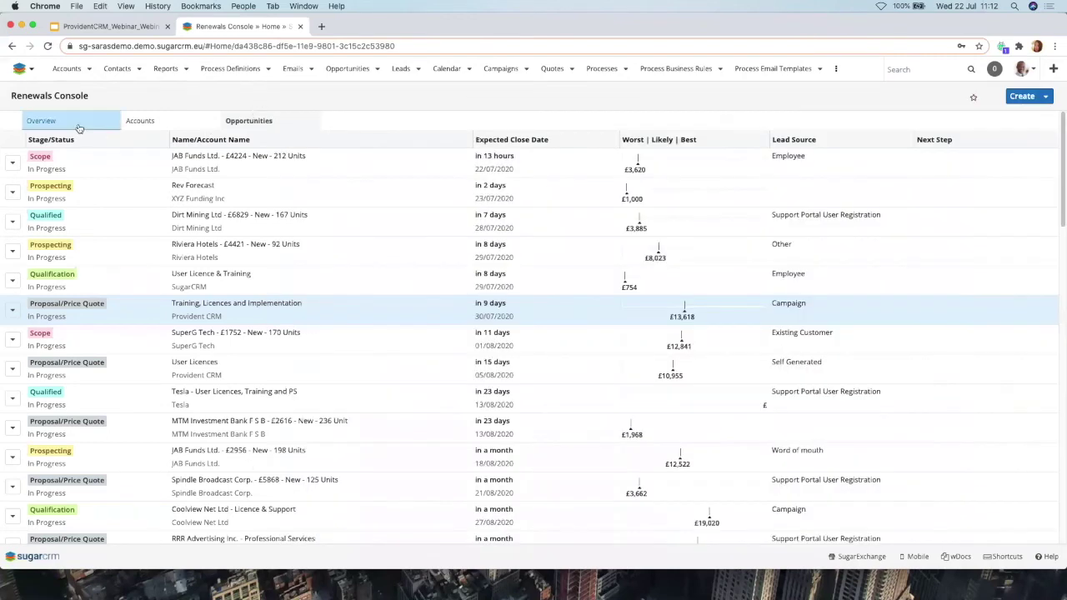
Revisit the console's overview dashboard, and review the Provident CRM account's details and active subscriptions from the accounts list before closing it
click(79, 125)
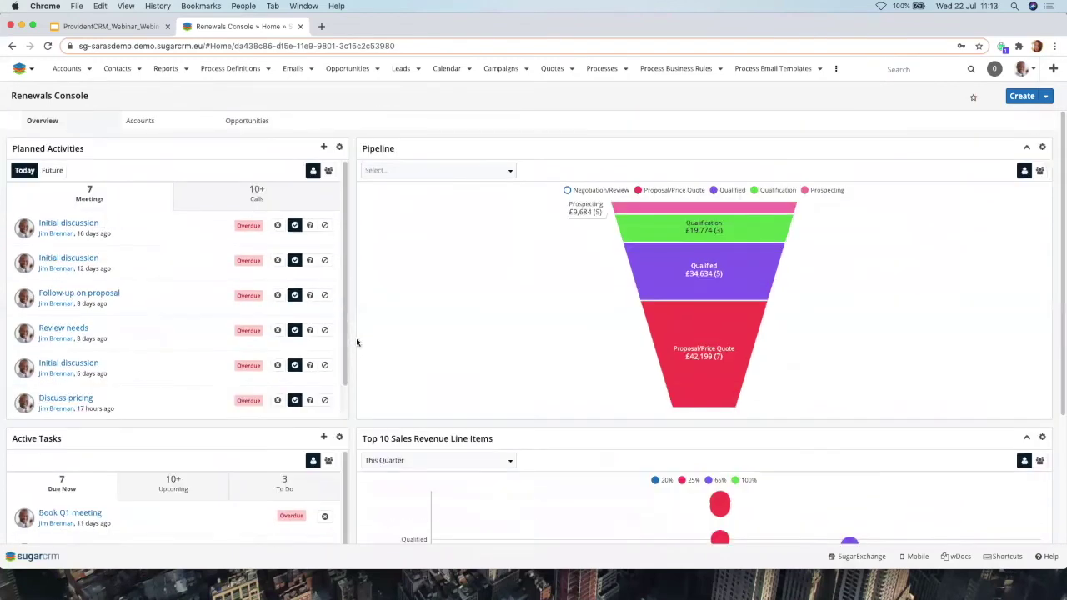
click(152, 129)
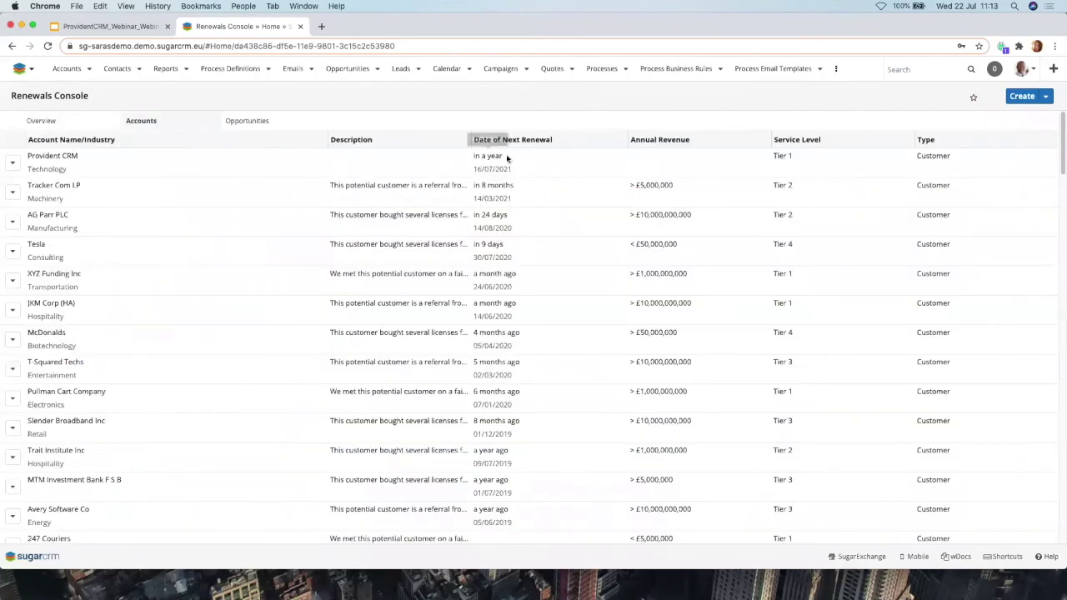
click(397, 170)
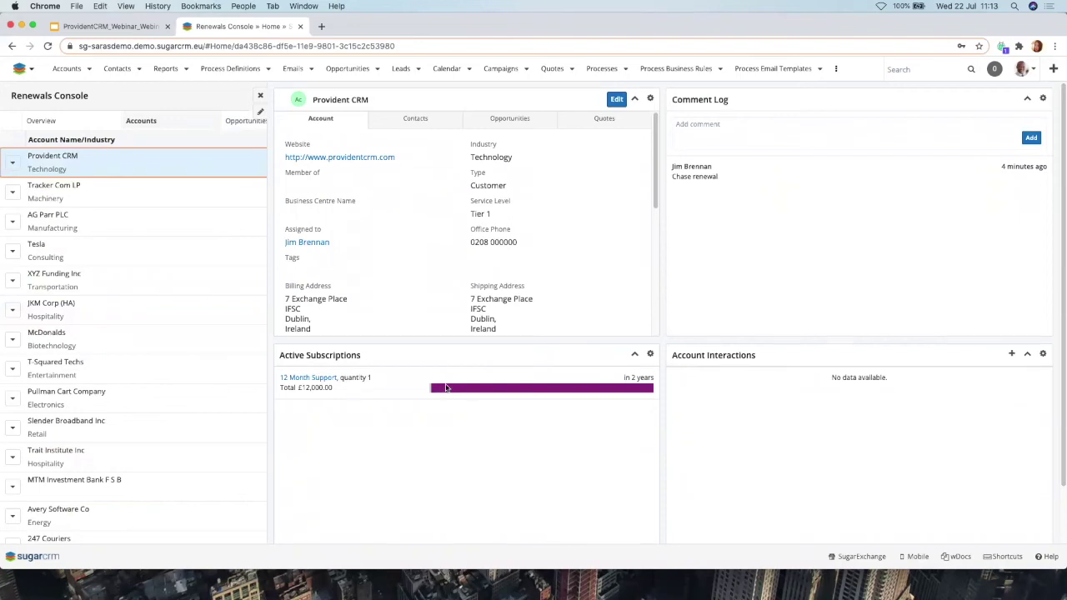
click(260, 95)
Compare the console's opportunities list with its accounts list, ending on the opportunities
click(255, 120)
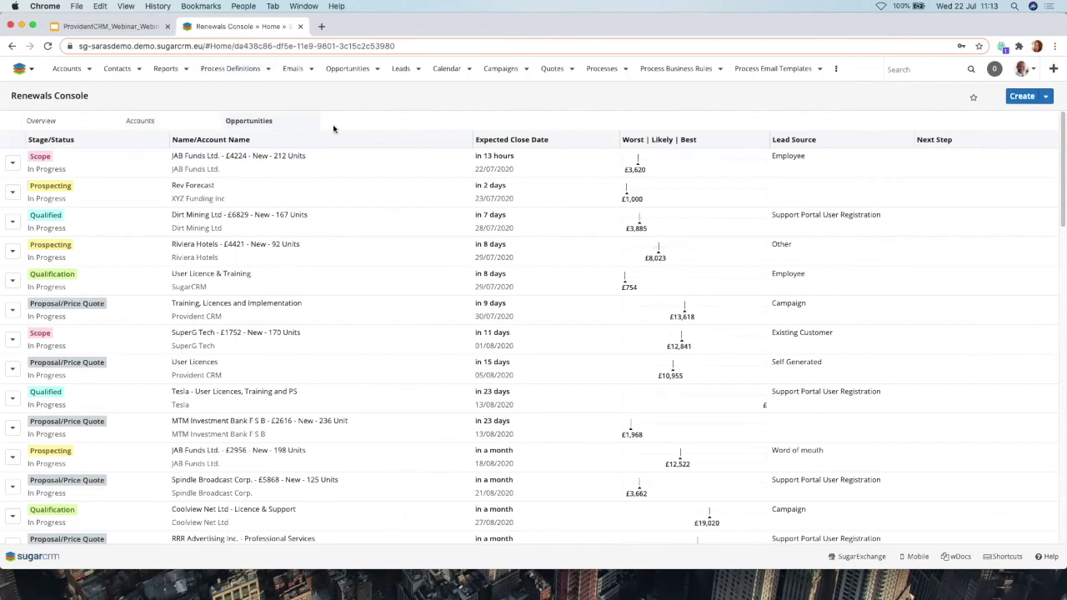
click(186, 127)
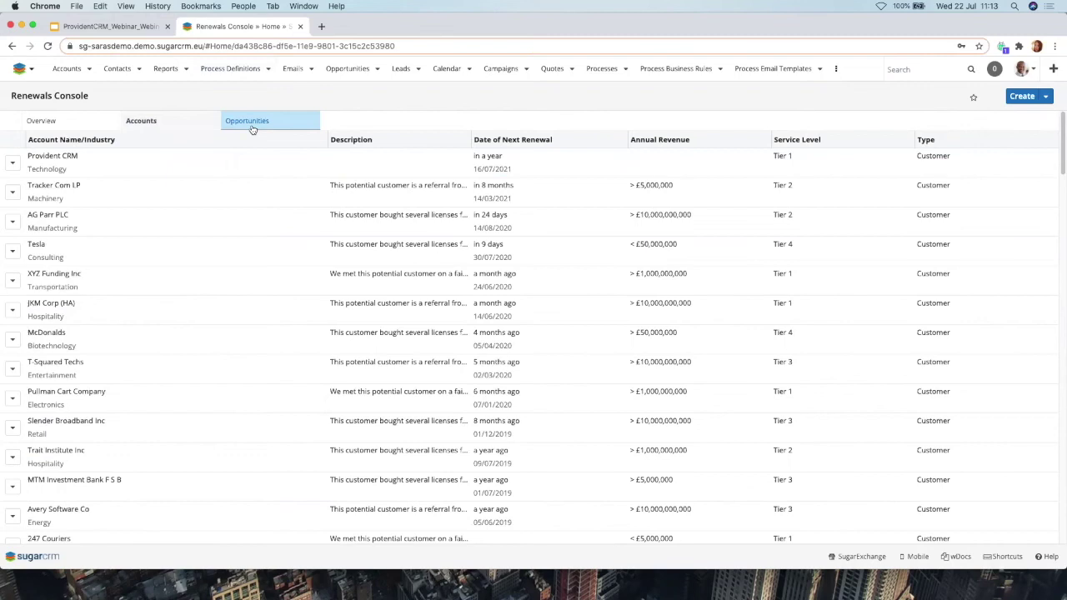
click(252, 128)
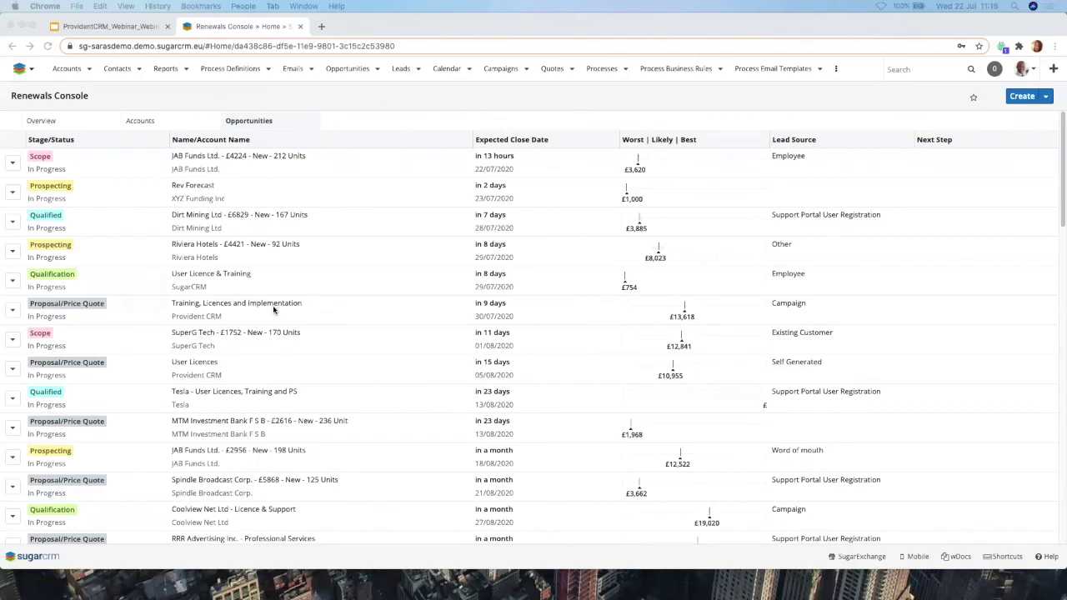
Return to the accounts list and review the Tesla account's overview, including its active subscriptions
click(164, 125)
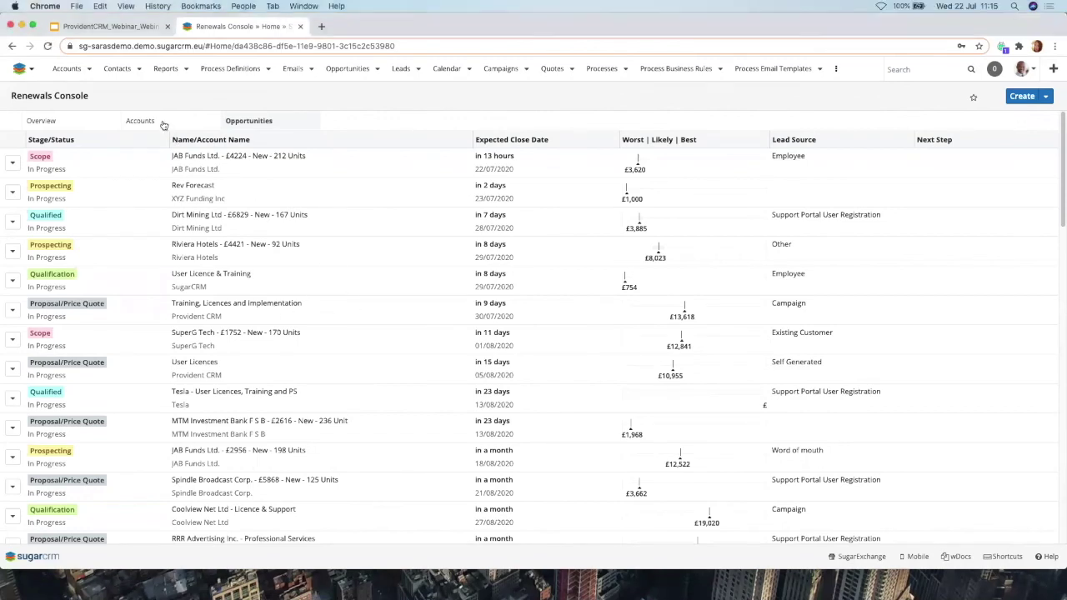
click(162, 125)
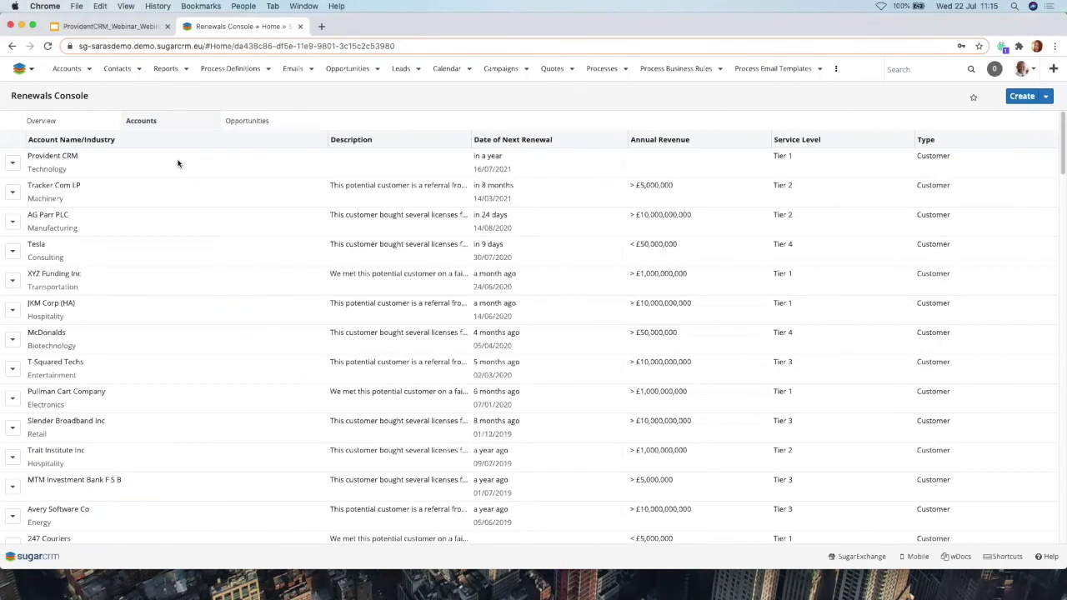
click(96, 253)
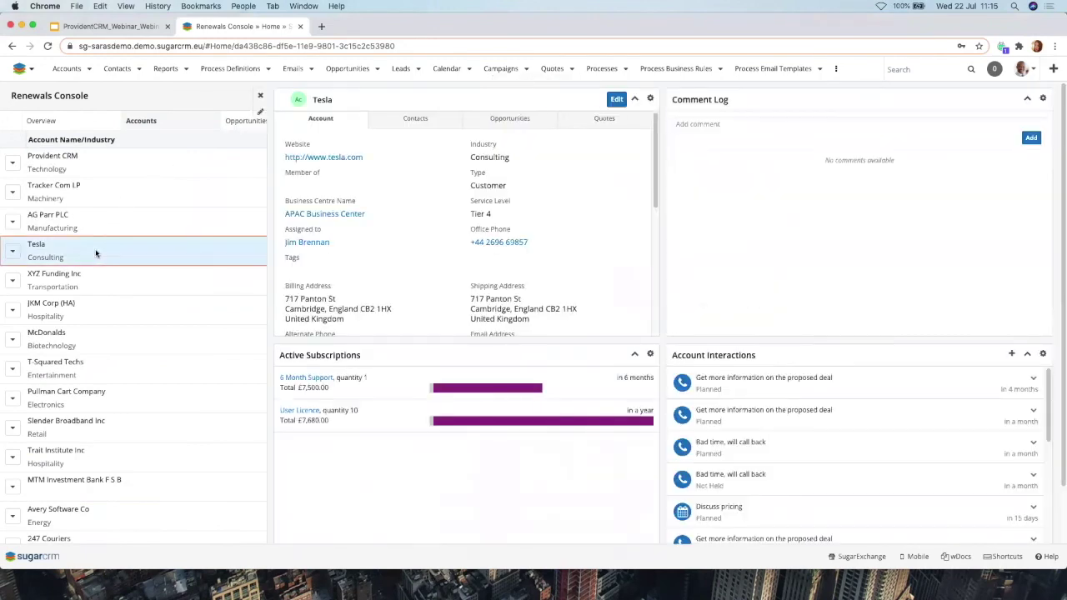
drag(371, 355, 376, 355)
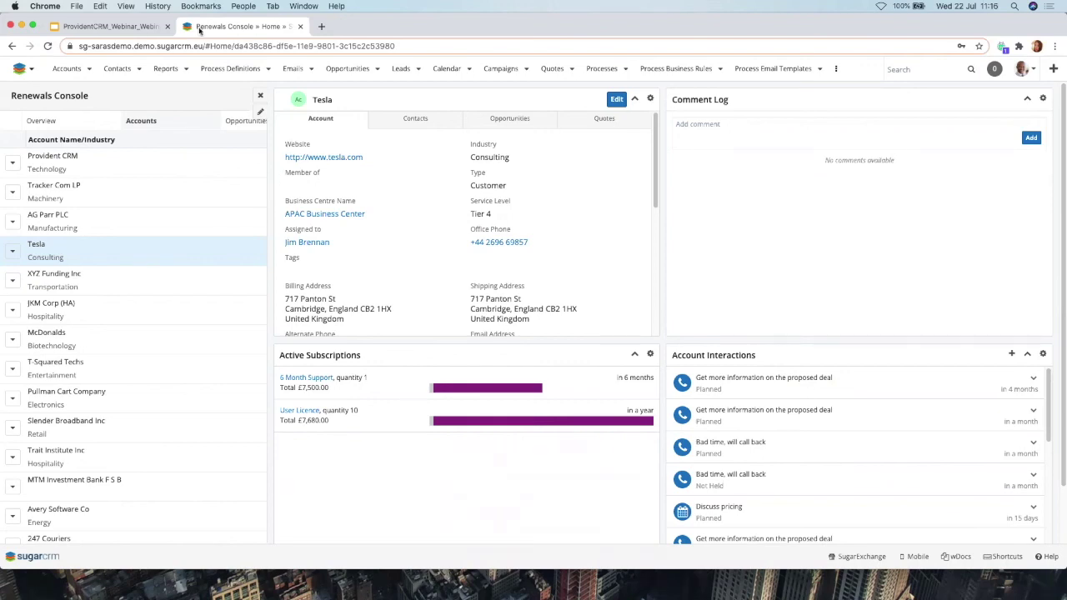
Switch to the webinar deck in Google Slides and present its "Thank You Questions & Answers" slide full screen
click(127, 27)
click(89, 83)
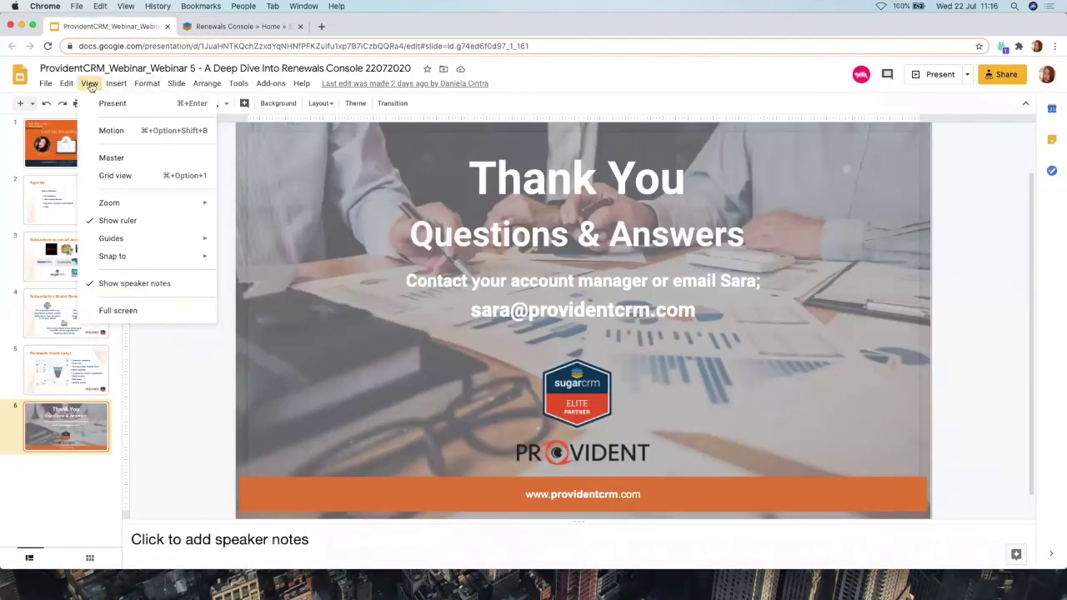
click(113, 102)
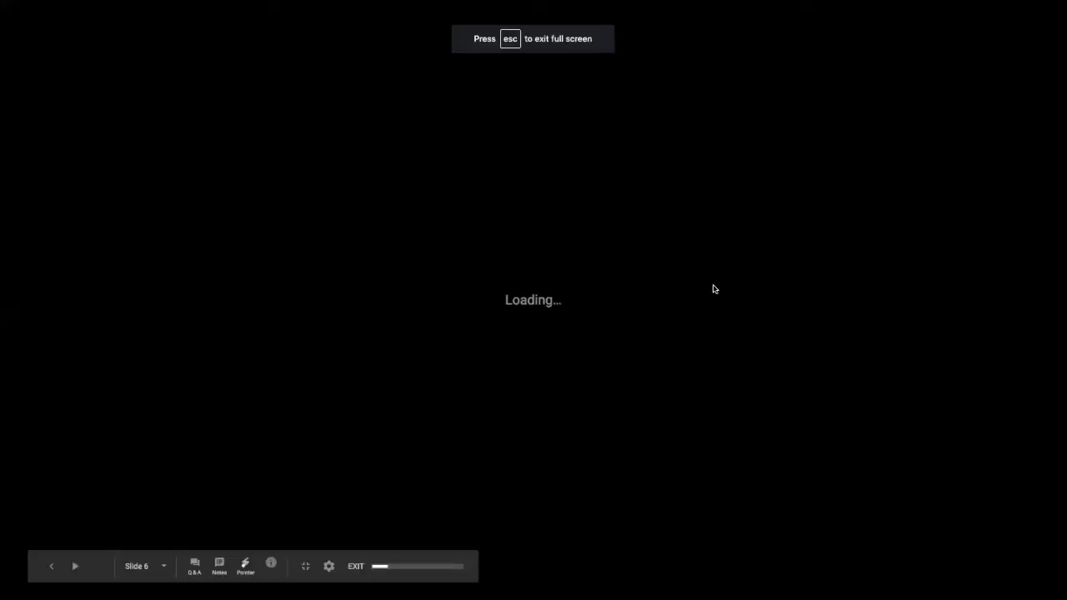